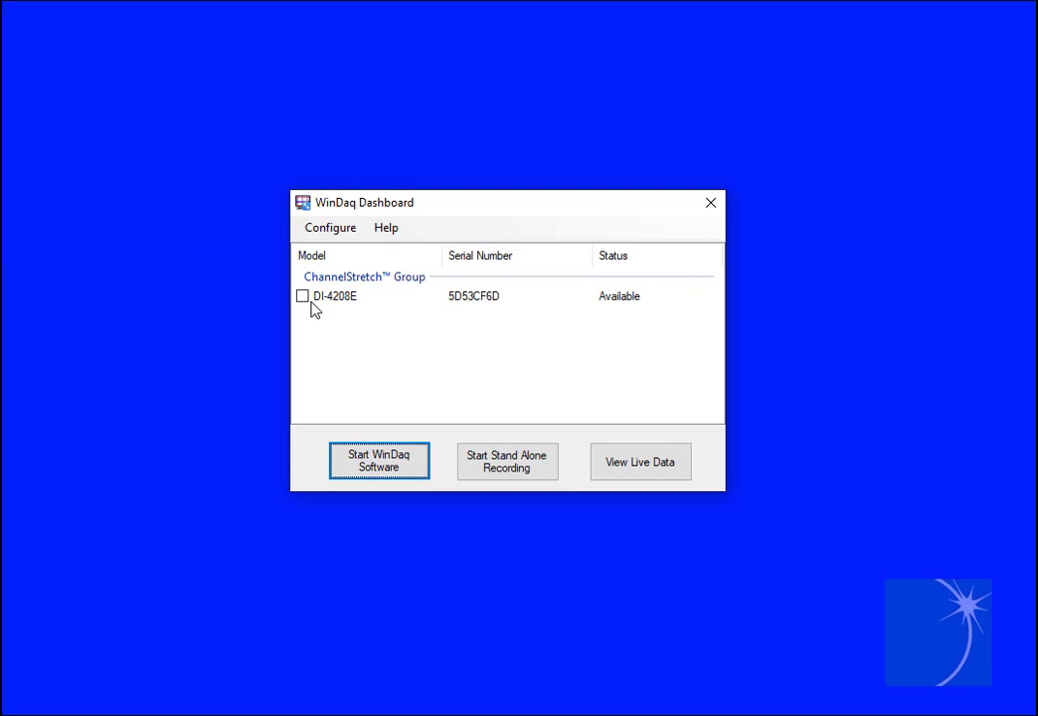
# Select the DI-4208E device in WinDaq Dashboard and start WinDaq acquisition on it.
pyautogui.click(304, 298)
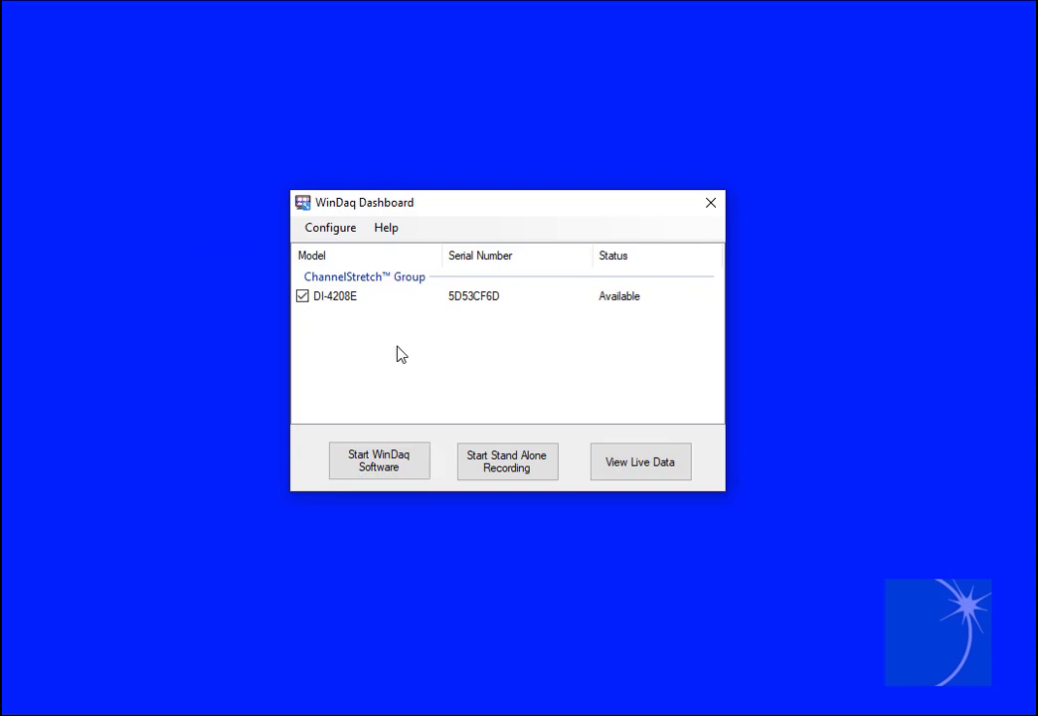
pyautogui.click(418, 463)
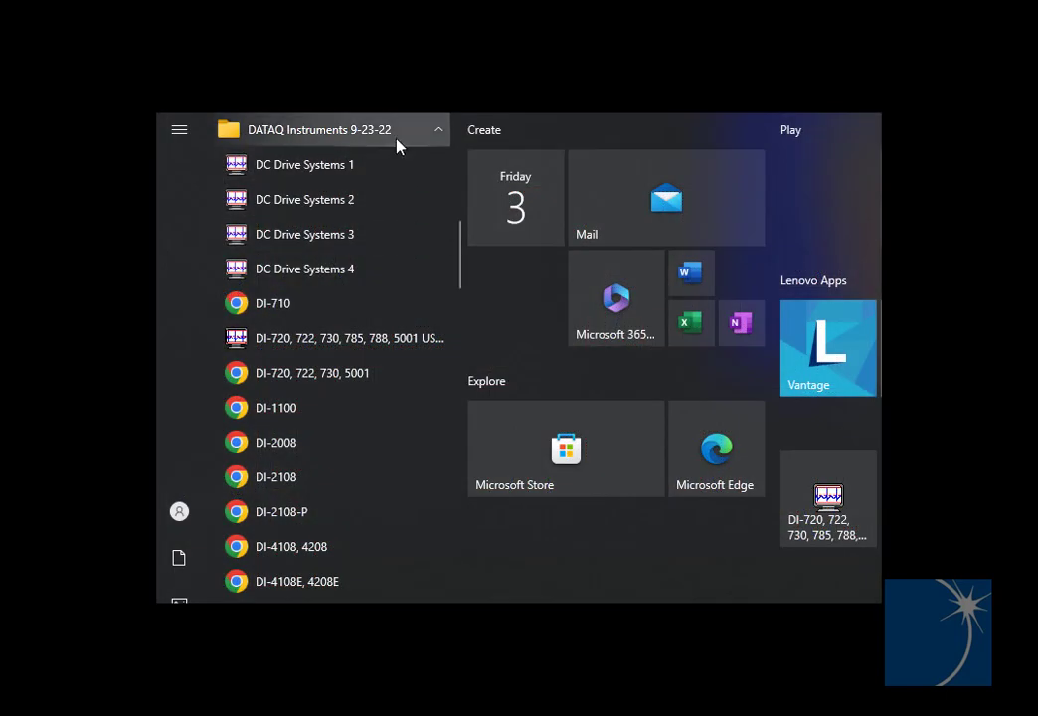
# Launch WinDaqXY Viewer from the Start menu's app list.
pyautogui.scroll(-5, 377, 268)
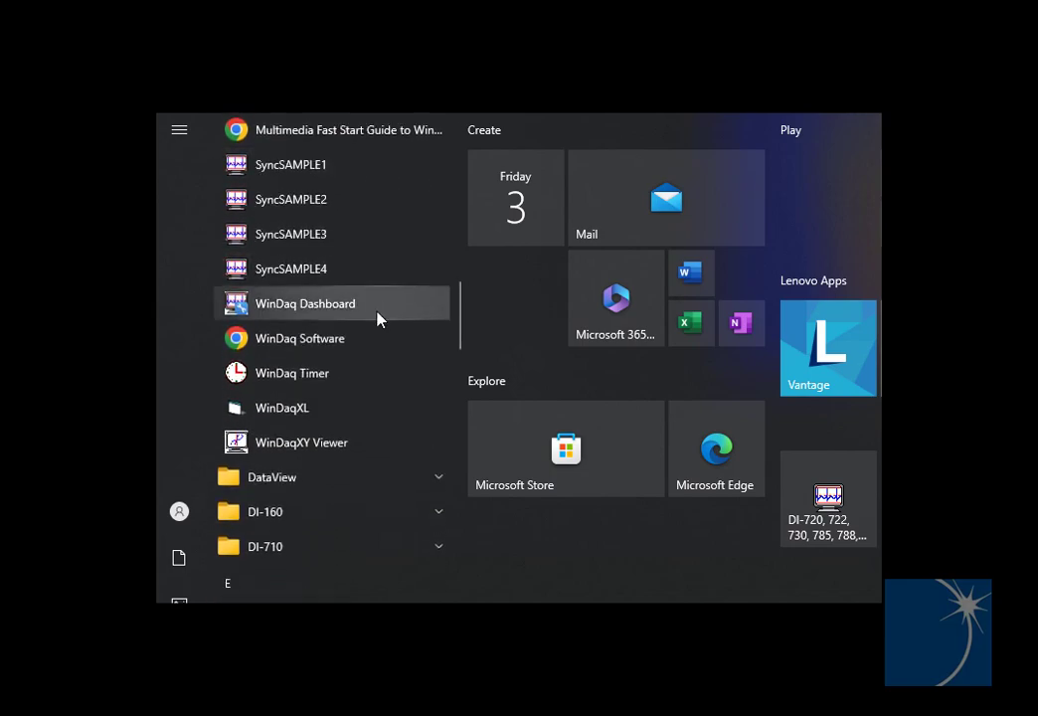
pyautogui.click(384, 454)
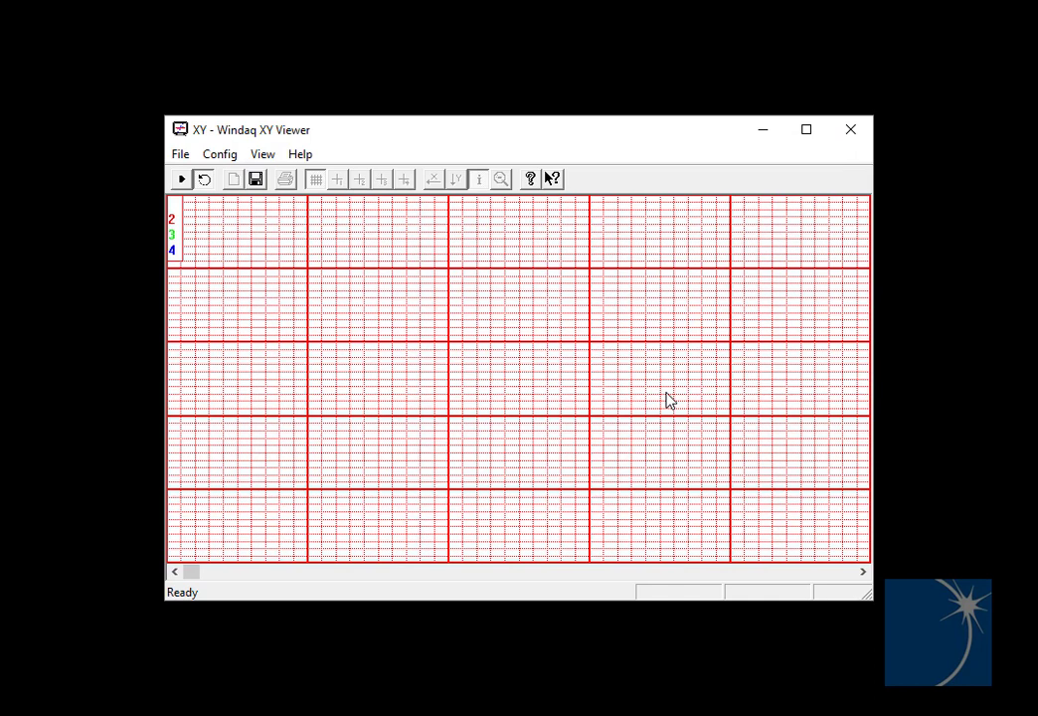
# Run the live channel 1 vs channel 2 XY plot, then stop it to freeze the curve.
pyautogui.click(182, 183)
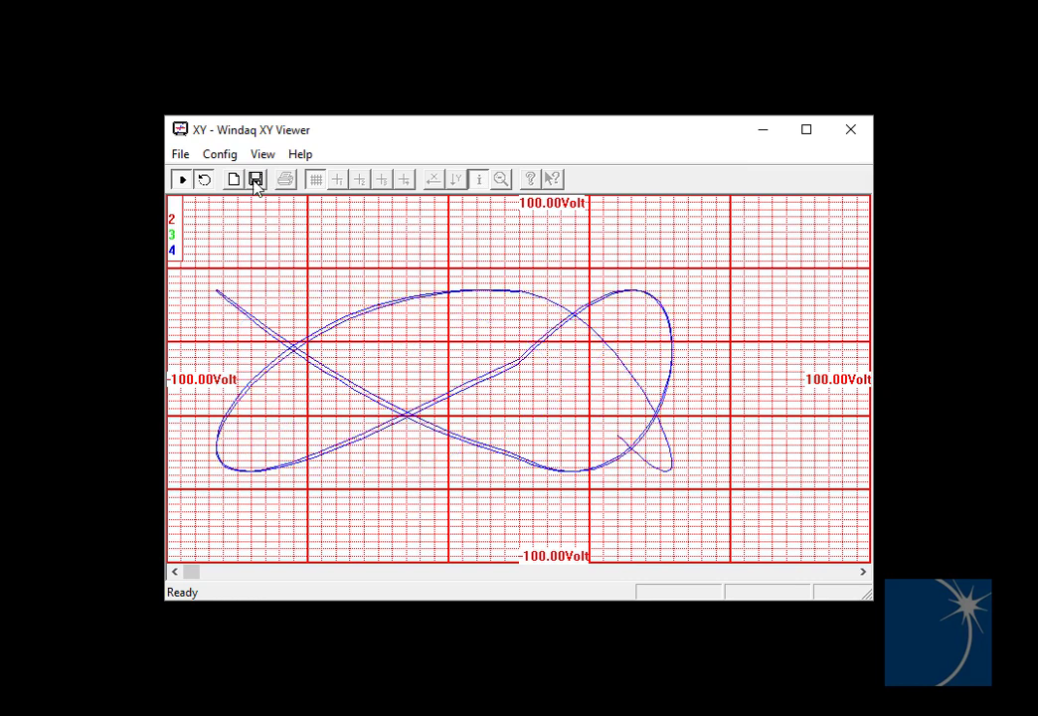
pyautogui.click(182, 180)
pyautogui.click(229, 156)
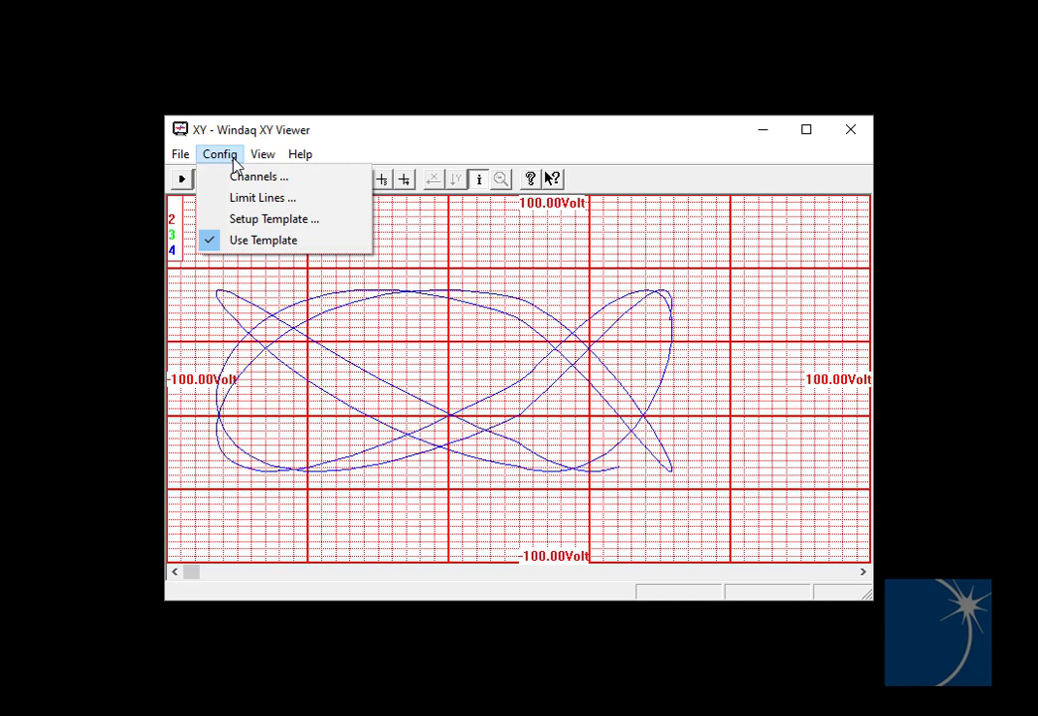
# Assign channel 3 as X and channel 4 as Y for group 2, keeping 300-sample plotter depth.
pyautogui.click(310, 181)
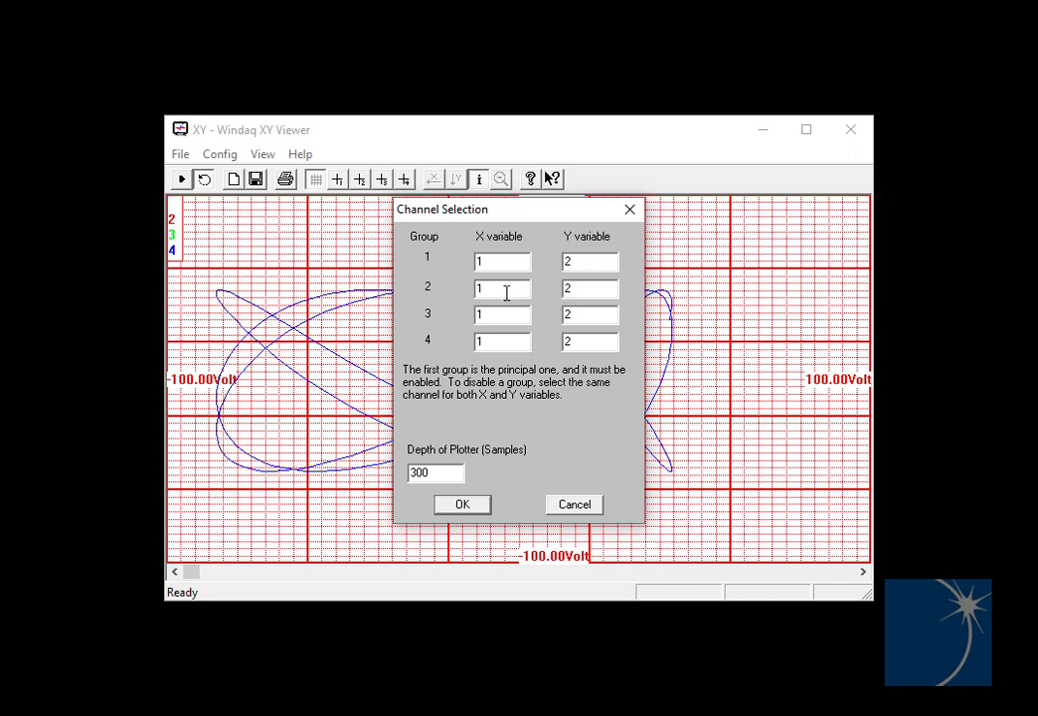
pyautogui.moveTo(505, 291); pyautogui.dragTo(440, 296)
pyautogui.write('3')
pyautogui.moveTo(575, 290); pyautogui.dragTo(563, 289)
pyautogui.write('4')
pyautogui.click(453, 474)
pyautogui.click(482, 510)
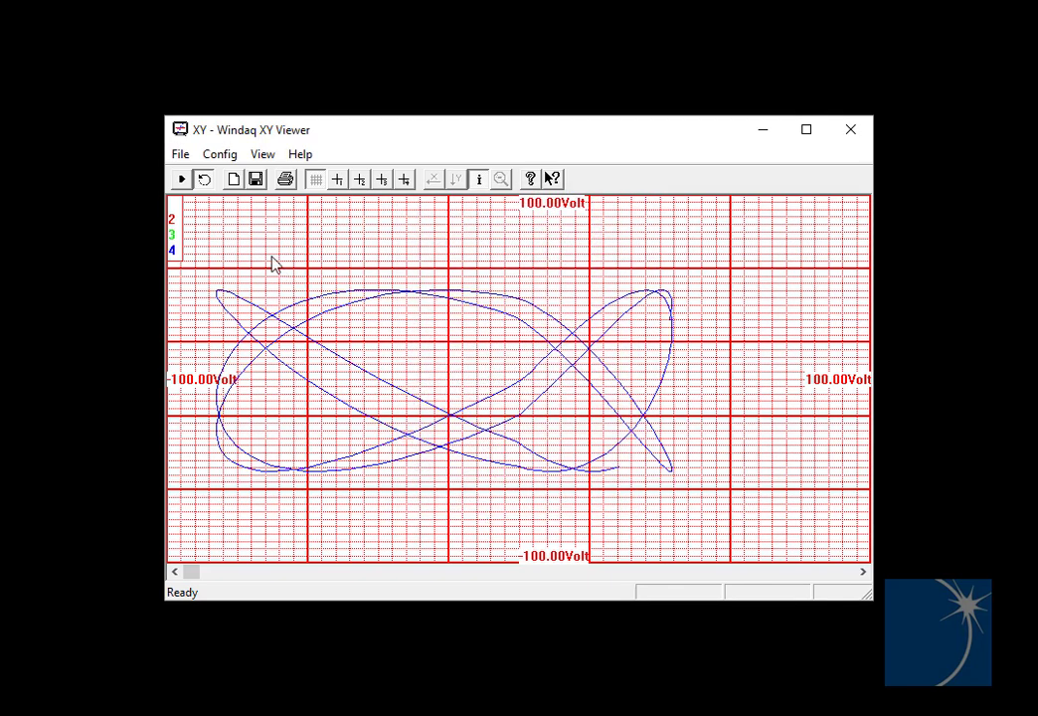
pyautogui.click(219, 156)
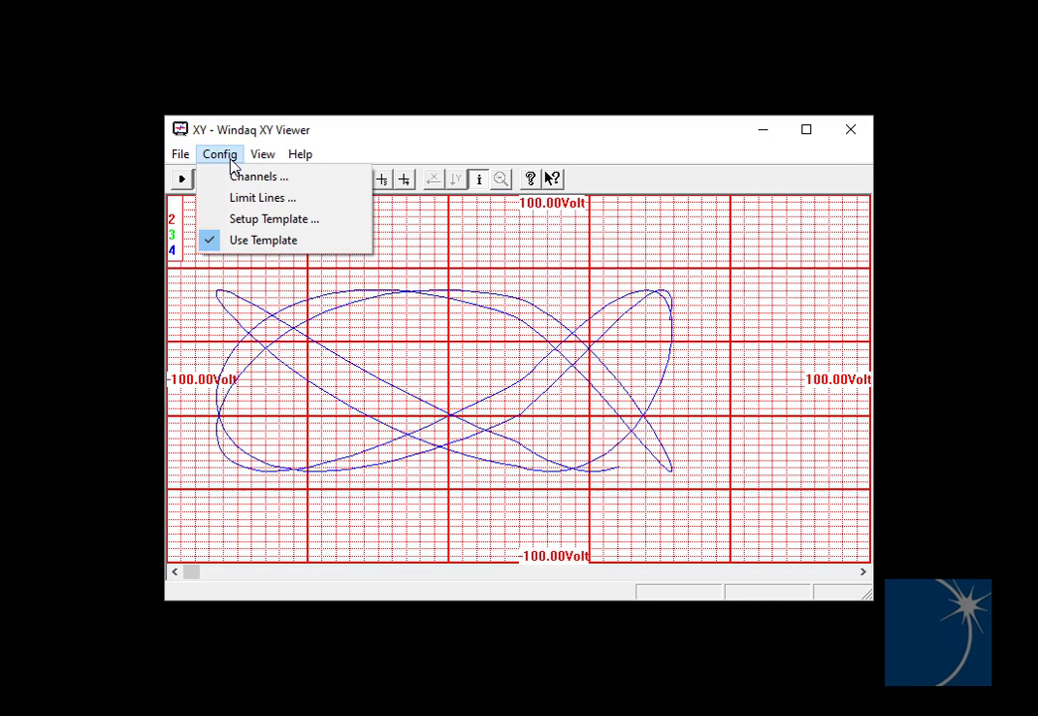
pyautogui.click(290, 200)
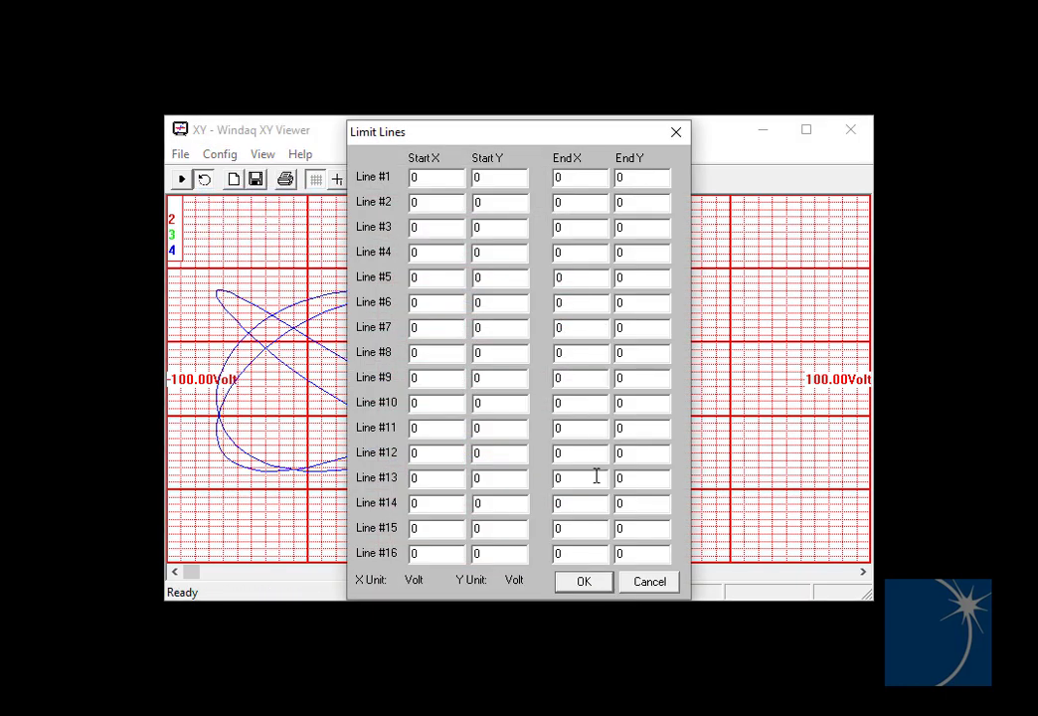
pyautogui.click(597, 585)
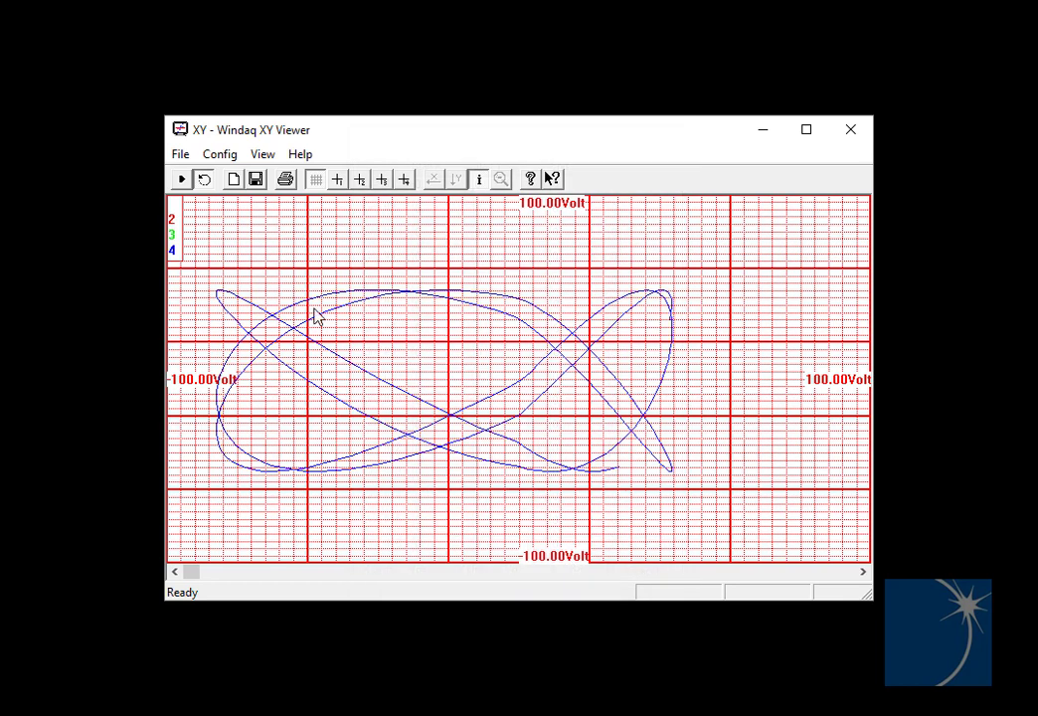
pyautogui.click(220, 155)
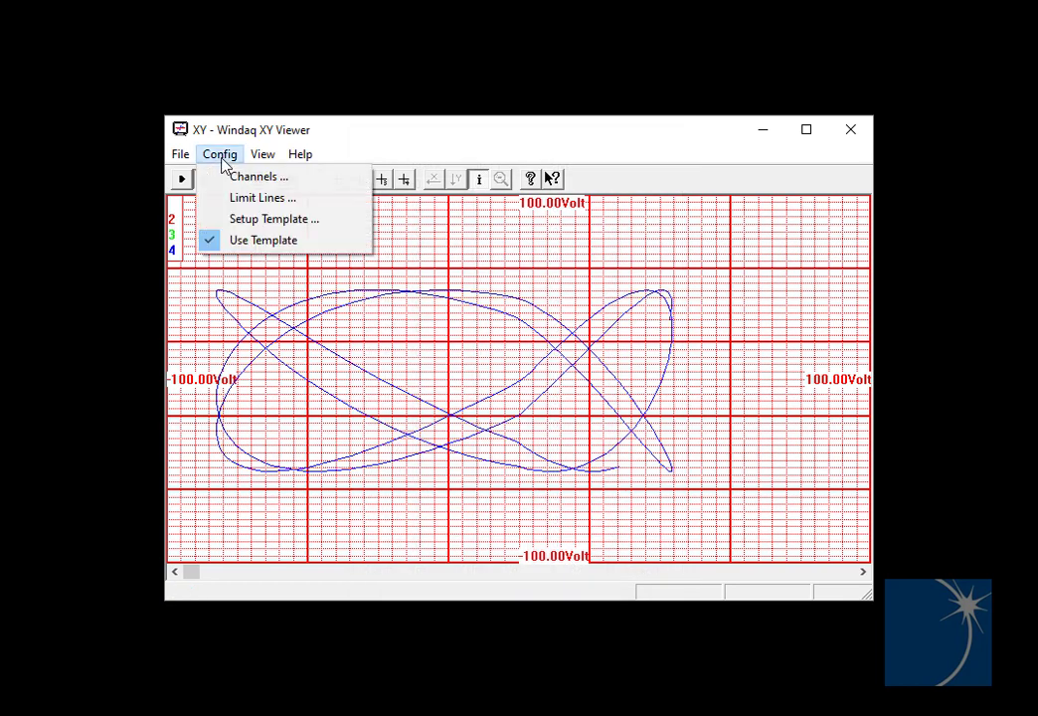
pyautogui.click(275, 220)
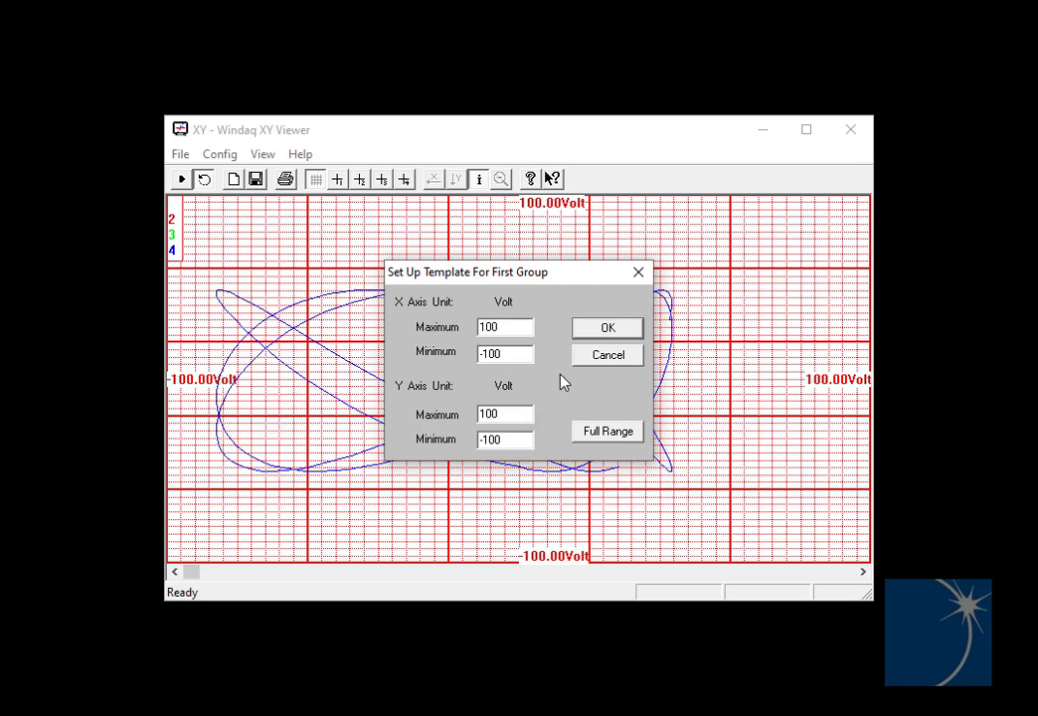
pyautogui.click(602, 334)
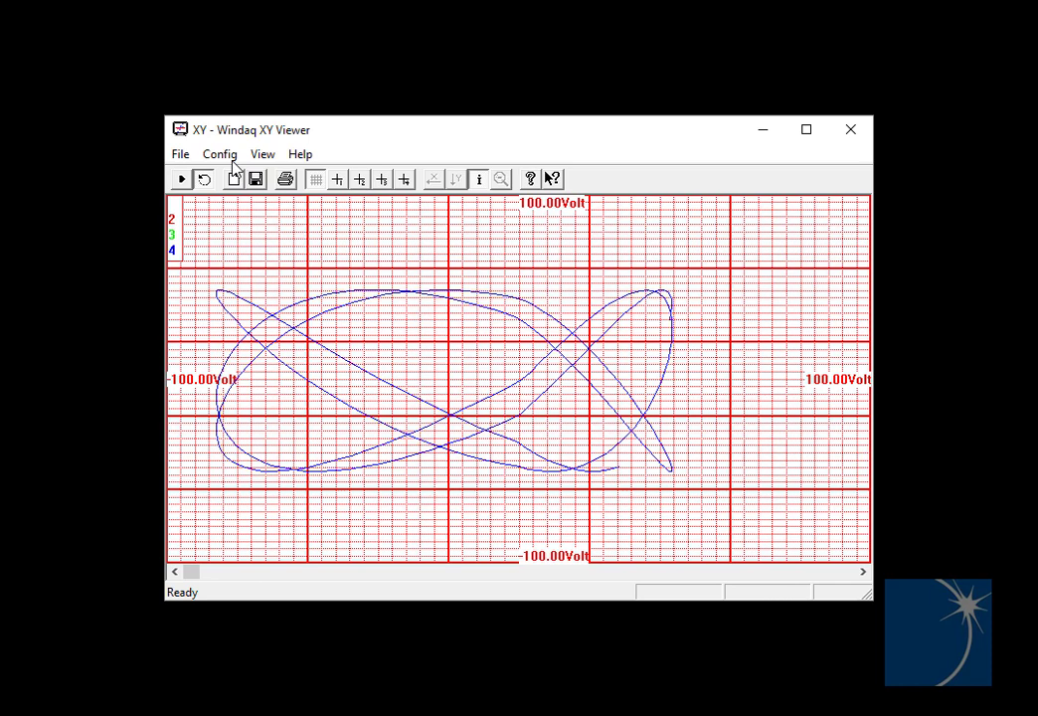
# Confirm five major grid divisions per axis in Grid Setup.
pyautogui.click(223, 155)
pyautogui.moveTo(256, 161)
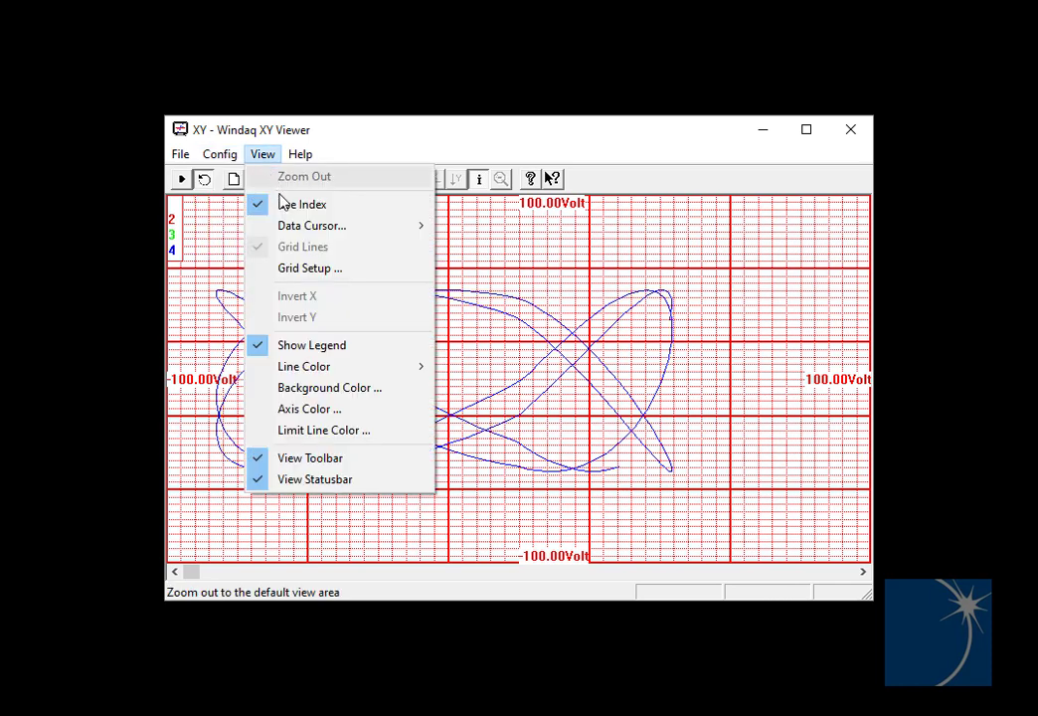
pyautogui.click(349, 269)
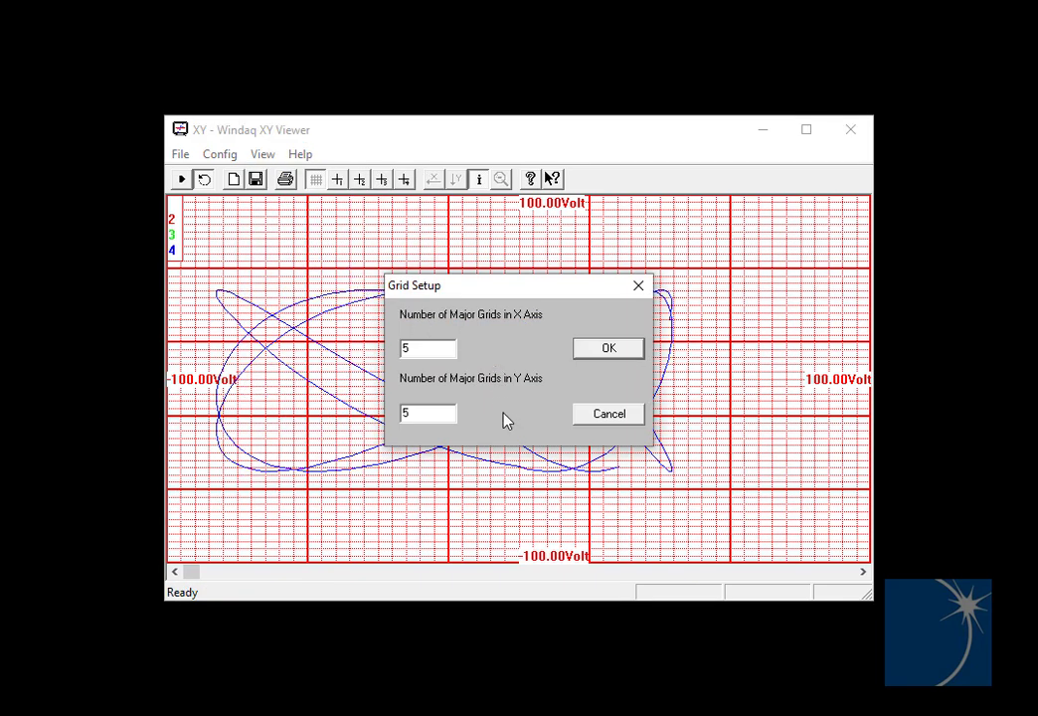
pyautogui.click(587, 353)
# Toggle the channel legend off and then back on.
pyautogui.click(262, 156)
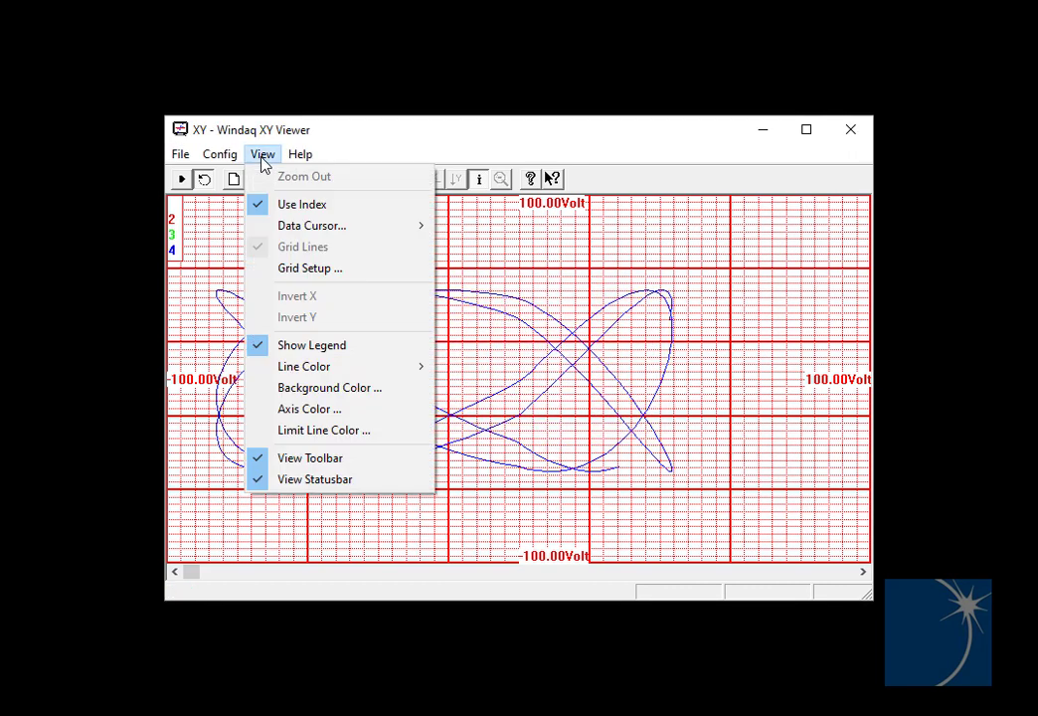
pyautogui.click(361, 350)
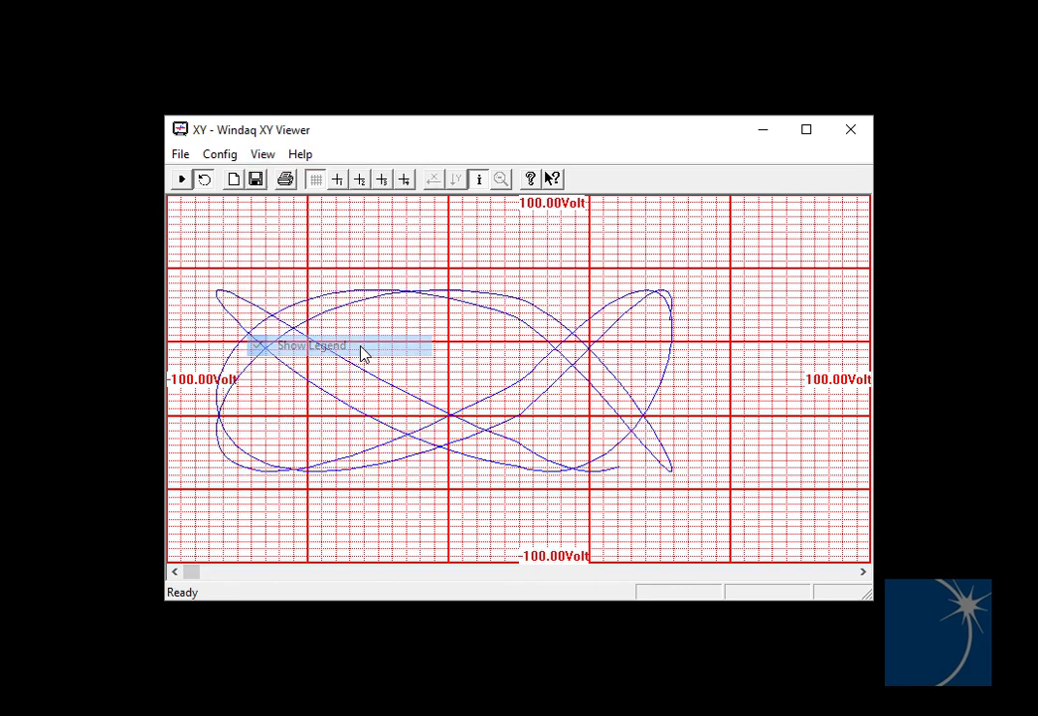
pyautogui.click(257, 157)
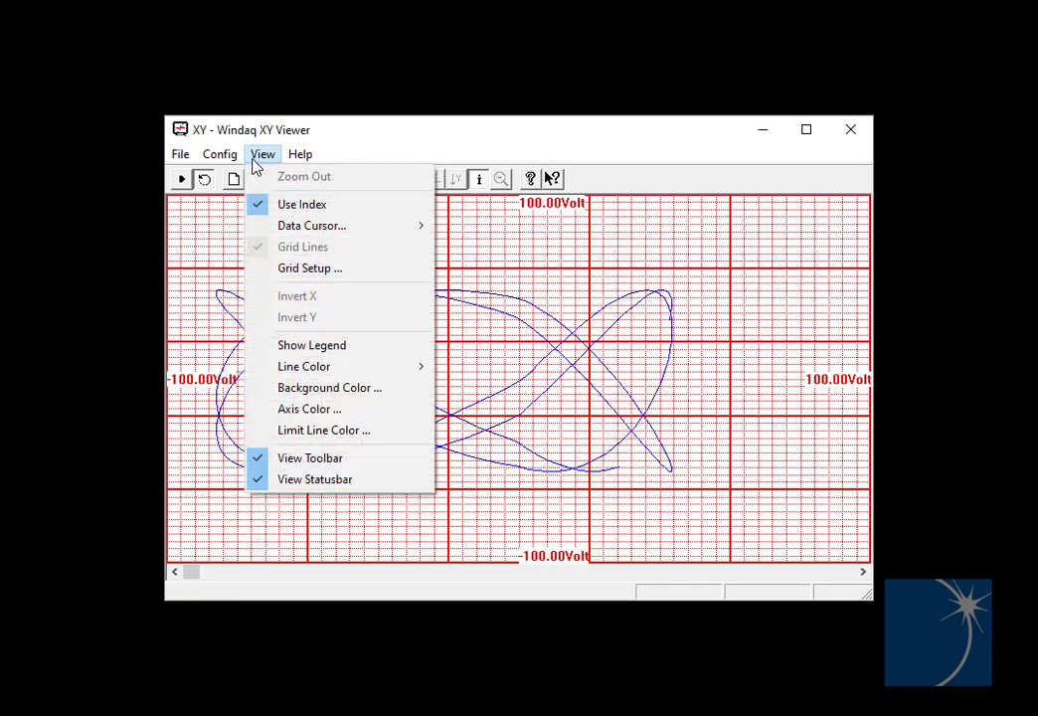
pyautogui.click(358, 348)
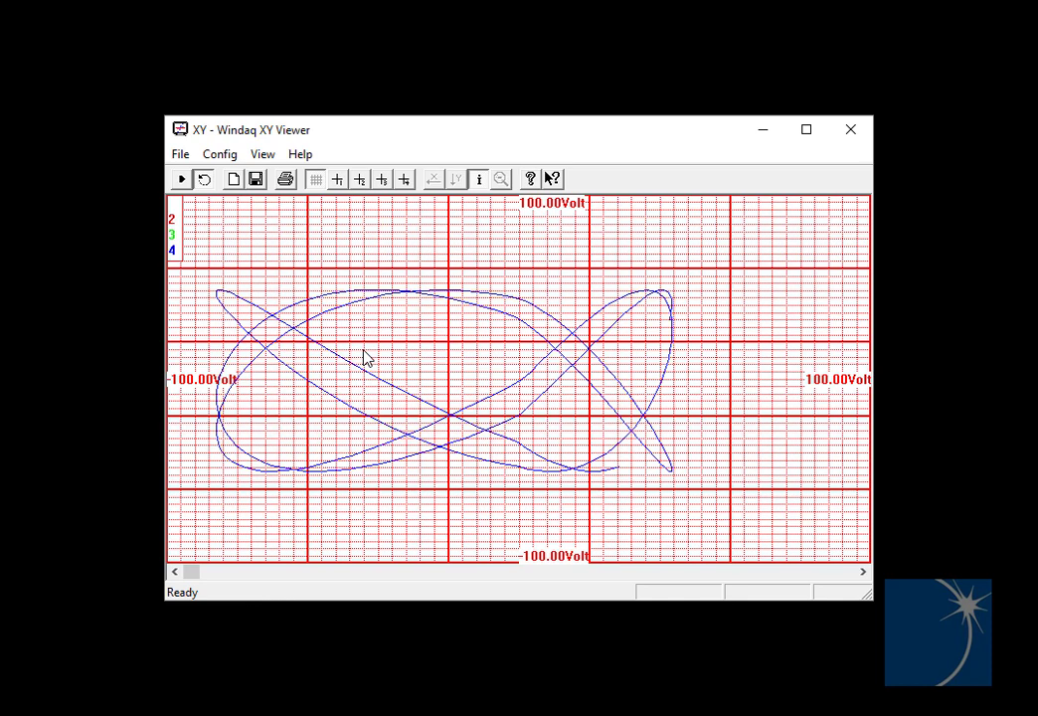
pyautogui.click(262, 155)
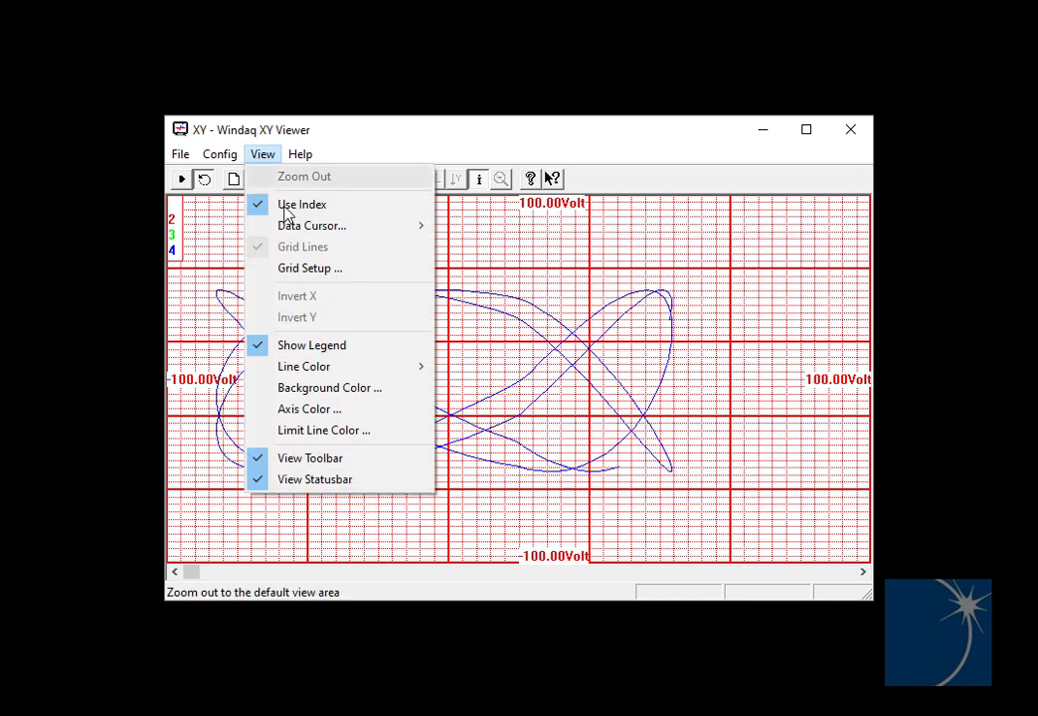
pyautogui.moveTo(362, 367)
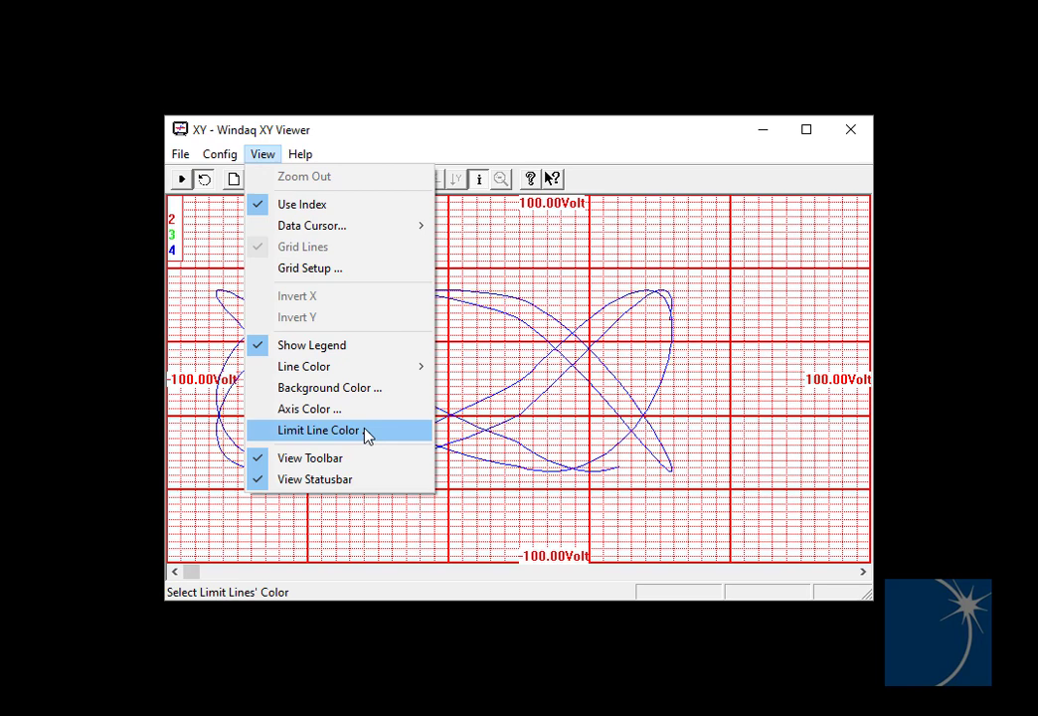
# Hide both the toolbar and the status bar to enlarge the plot area.
pyautogui.click(356, 459)
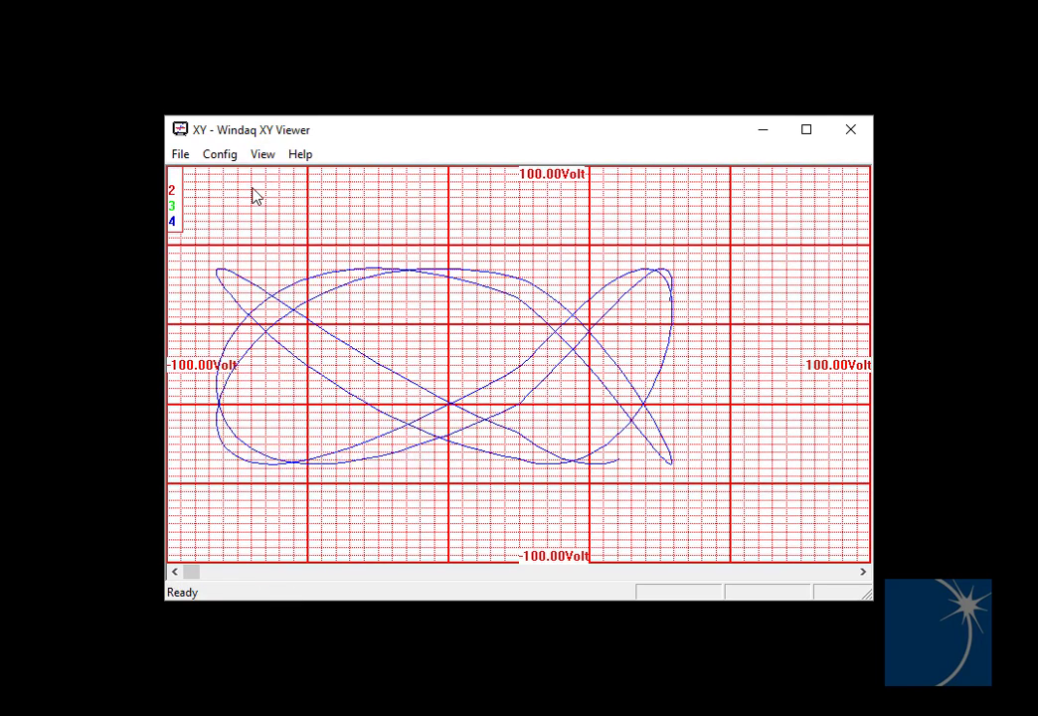
pyautogui.click(260, 156)
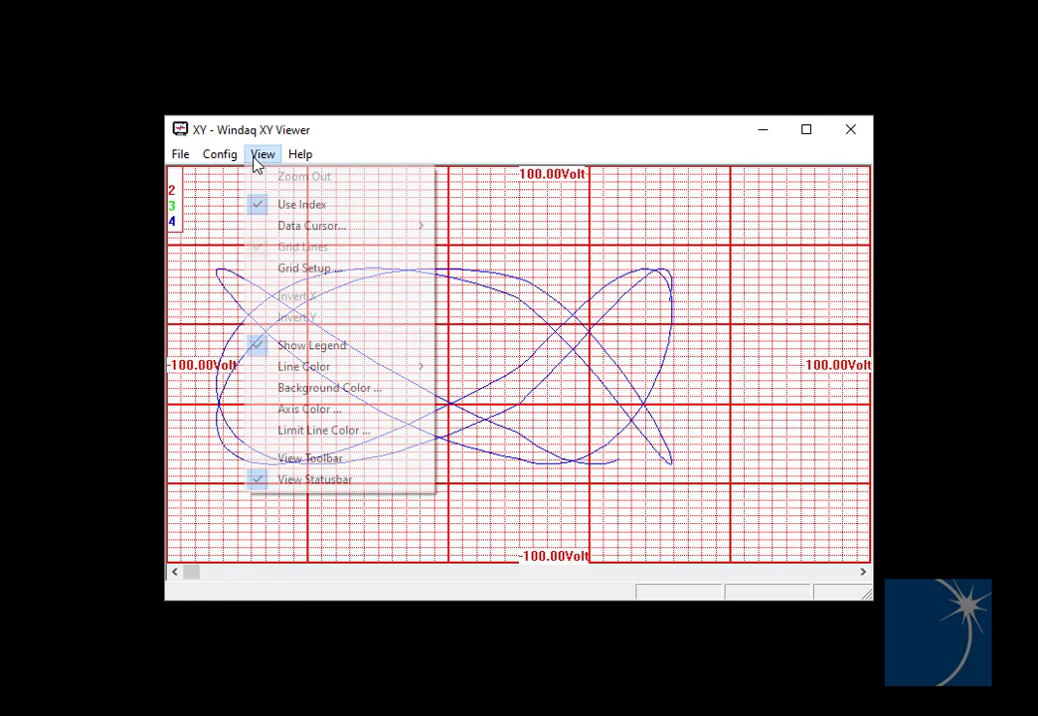
pyautogui.click(385, 485)
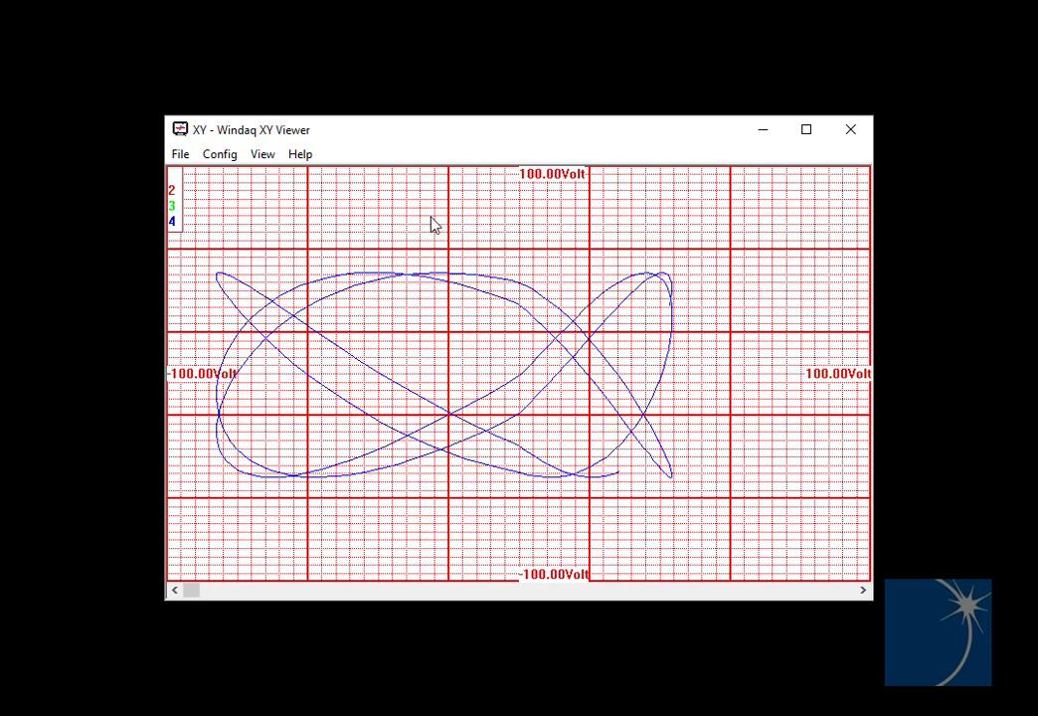
# Restore the toolbar and restart the live Lissajous plot.
pyautogui.click(266, 162)
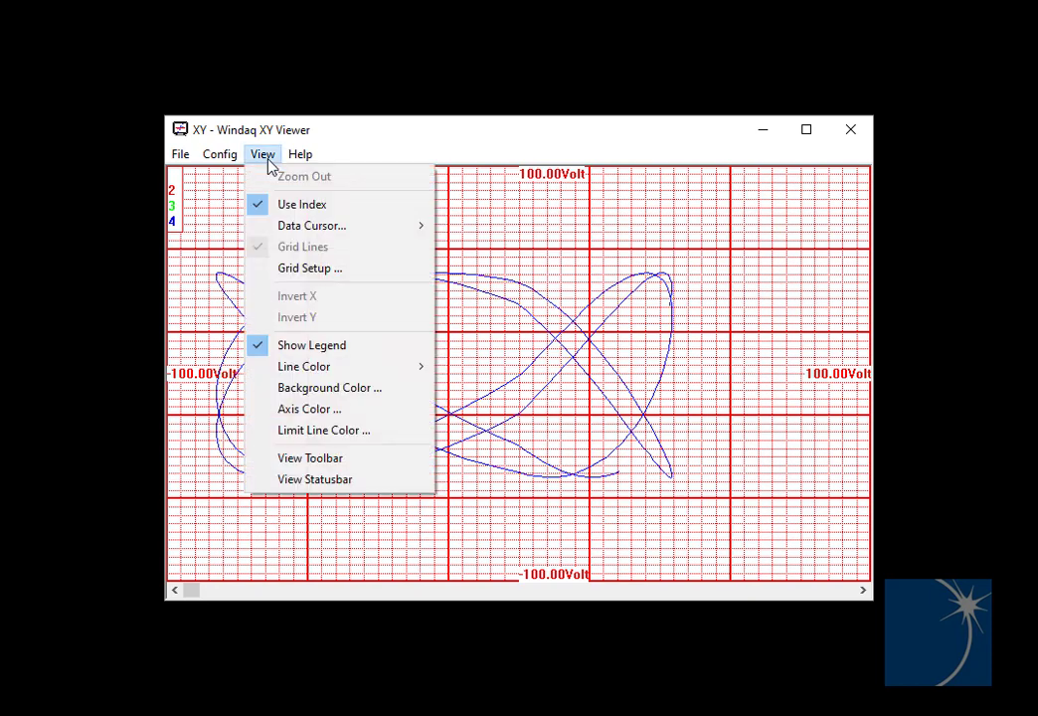
pyautogui.click(327, 465)
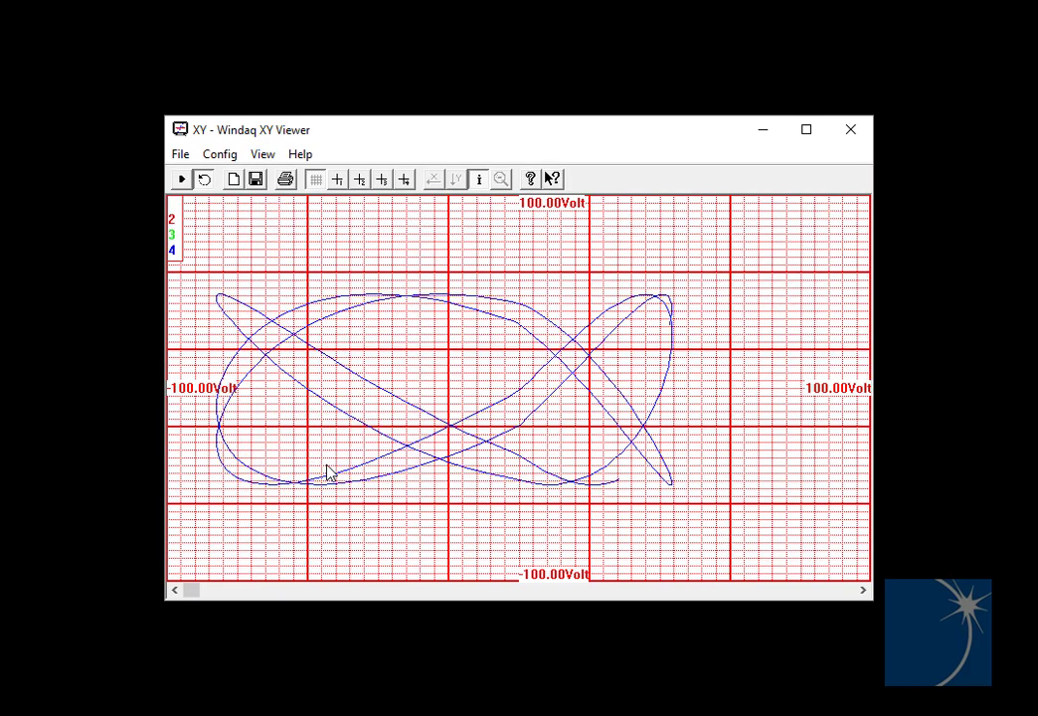
pyautogui.click(182, 179)
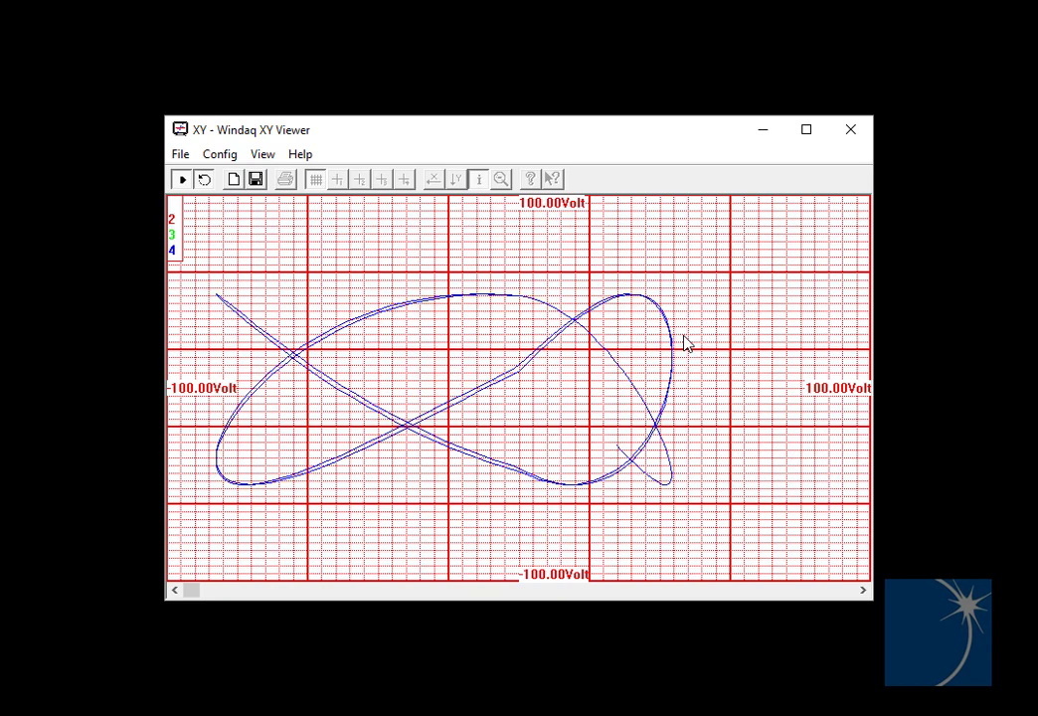